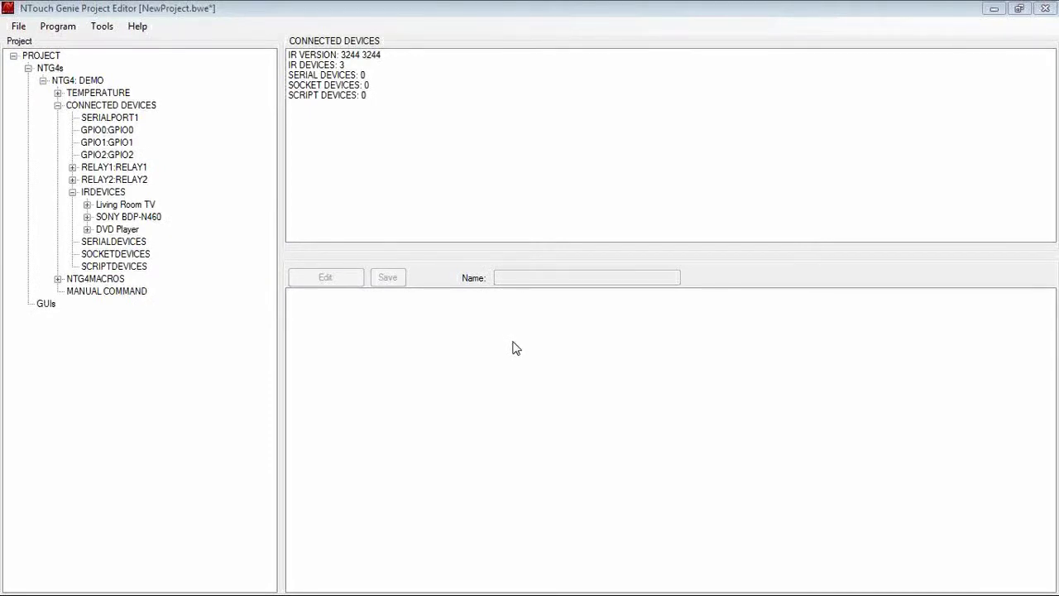
Show the empty SCRIPTDEVICES group, then select SERIALPORT1 to view its 115200 baud, port 5002 settings.
{"action": "left_click", "coordinate": [99, 265]}
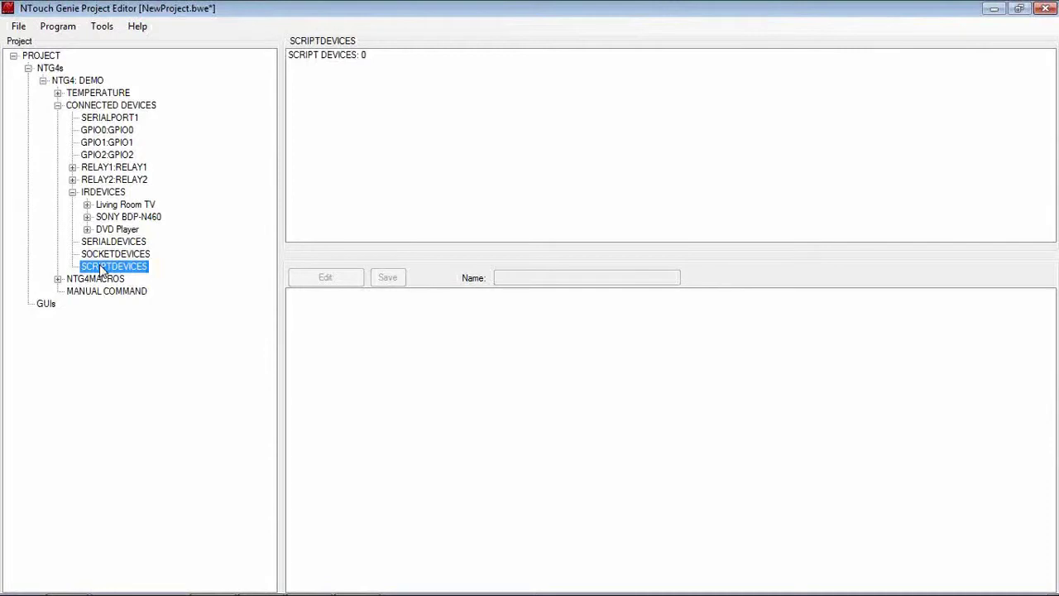
{"action": "left_click", "coordinate": [93, 120]}
Set SERIALPORT1 to GUI Two-Way (TCP) mode at 115200 baud, moving it to TCP port 5003.
{"action": "right_click", "coordinate": [93, 122]}
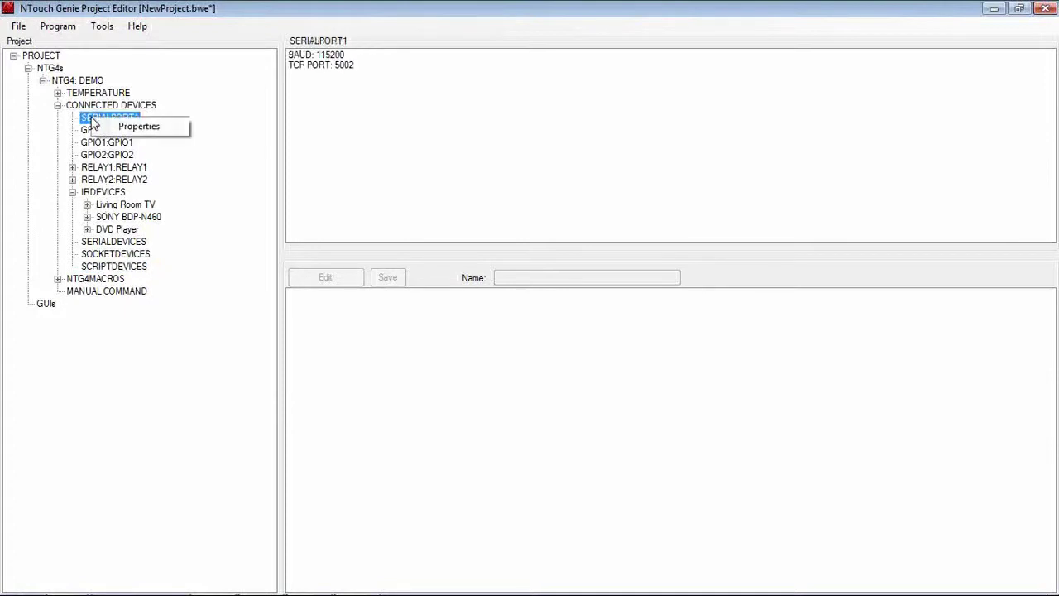
{"action": "left_click", "coordinate": [153, 128]}
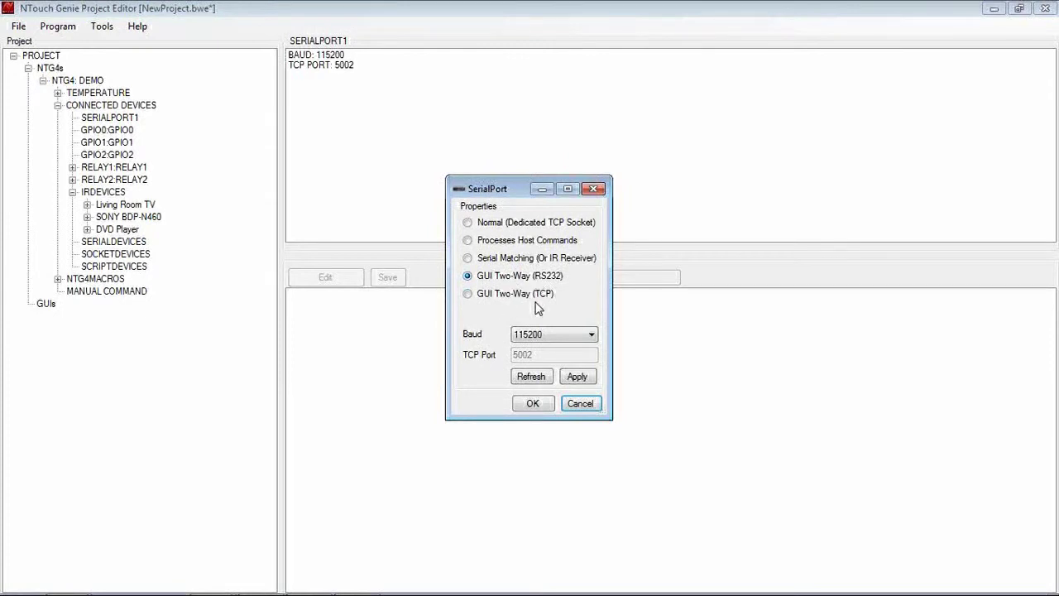
{"action": "left_click", "coordinate": [567, 339]}
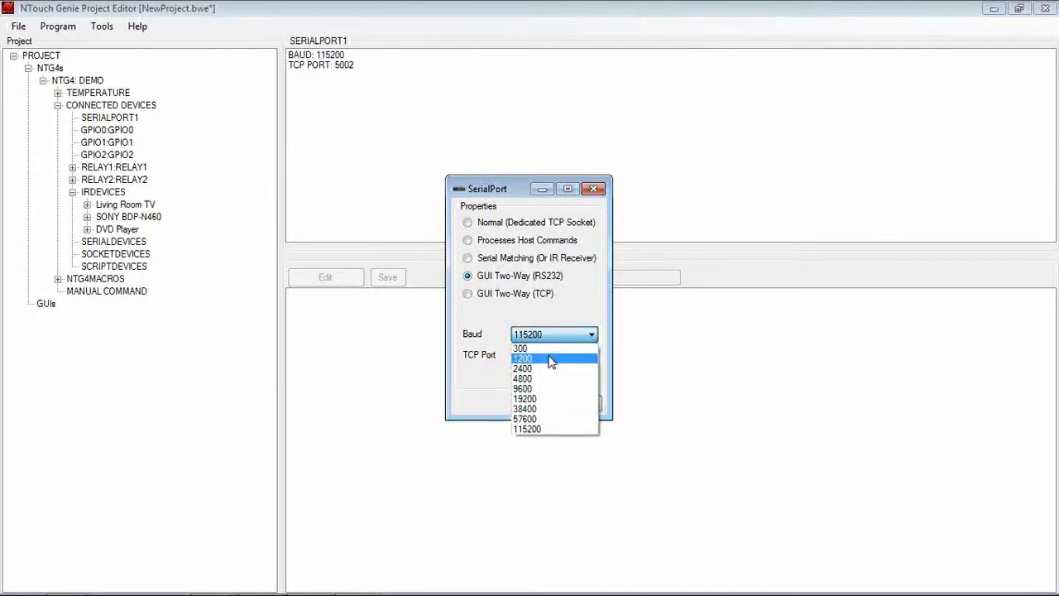
{"action": "left_click", "coordinate": [546, 313]}
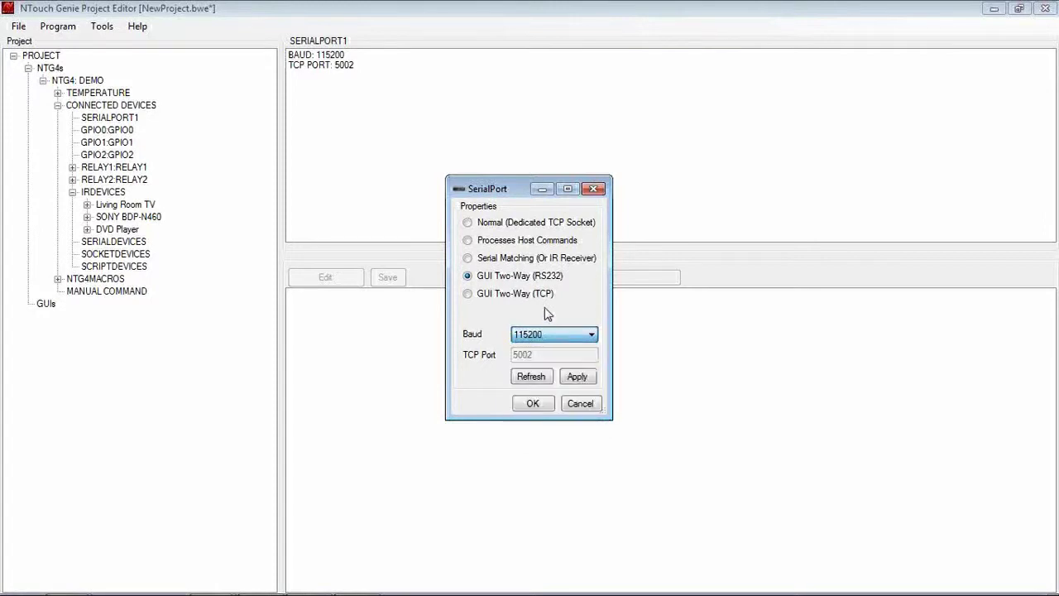
{"action": "left_click", "coordinate": [467, 296]}
{"action": "left_click", "coordinate": [577, 377]}
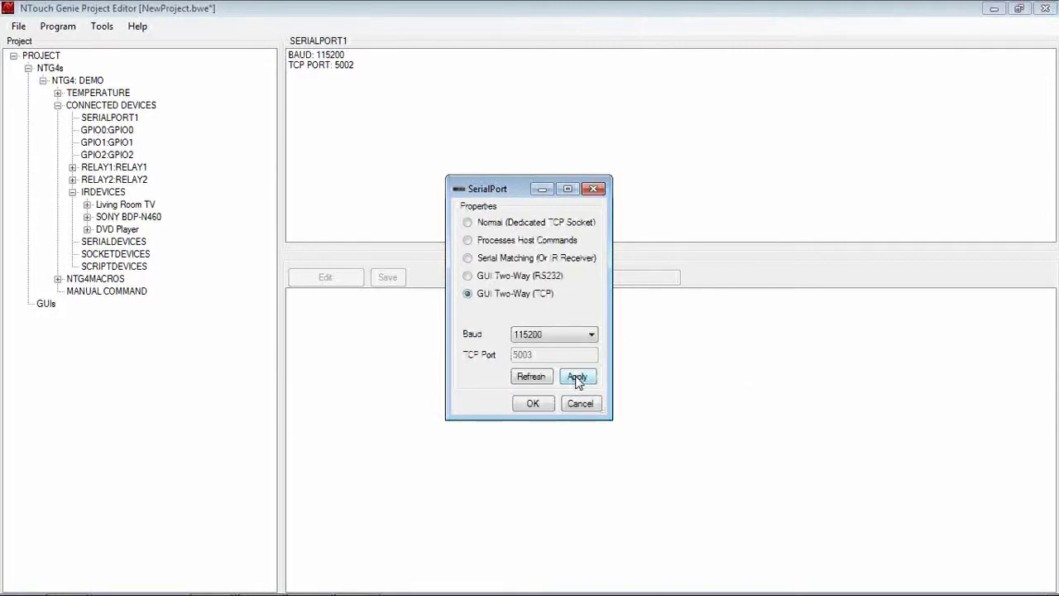
{"action": "left_click", "coordinate": [534, 405]}
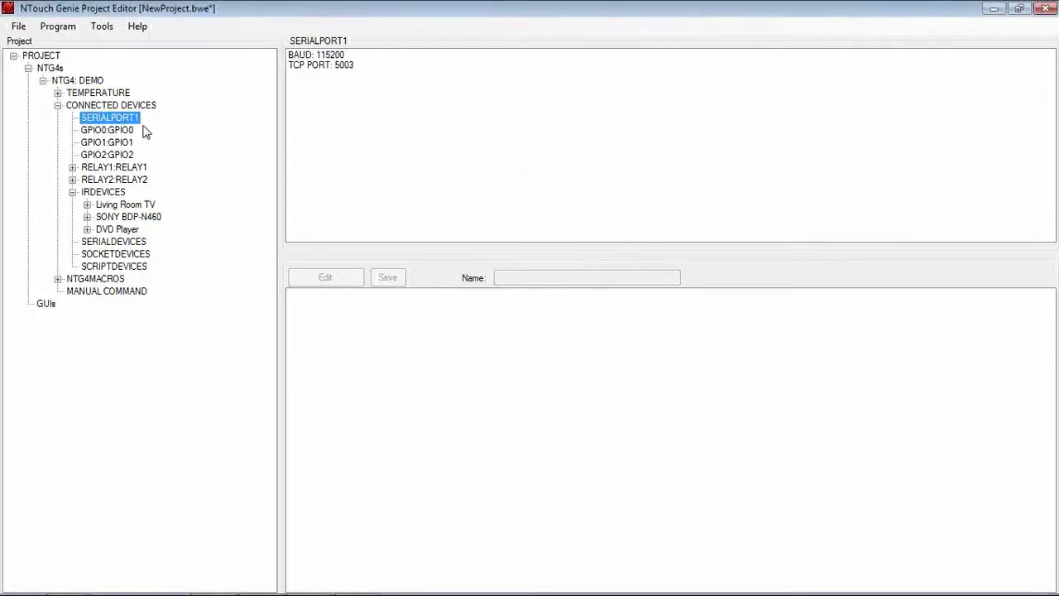
Import M1_Partition_1.bscp into SCRIPTDEVICES and select the new M1_Partition_1 device.
{"action": "left_click", "coordinate": [115, 266]}
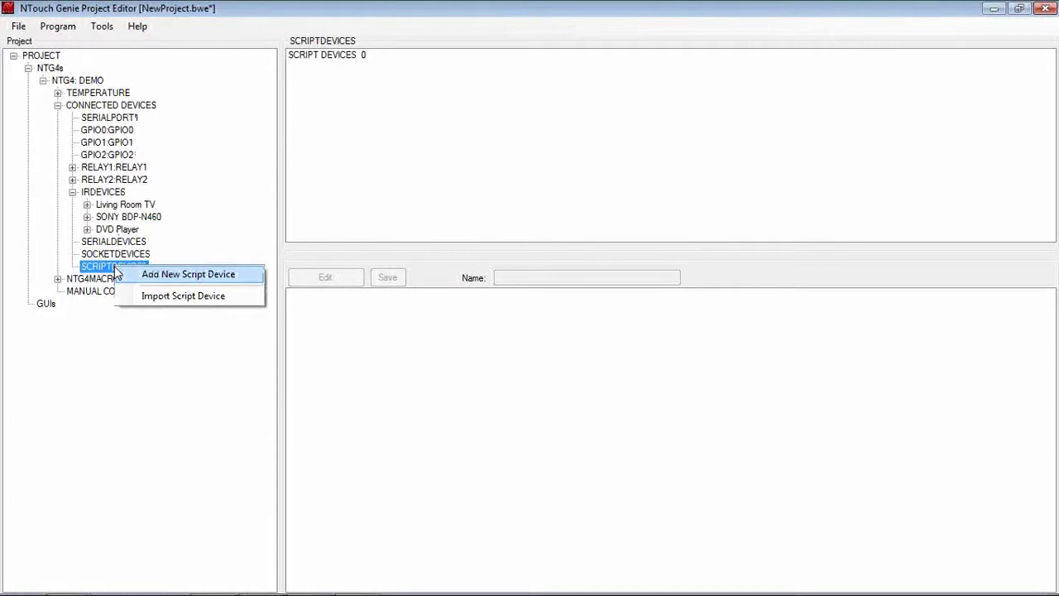
{"action": "left_click", "coordinate": [154, 295]}
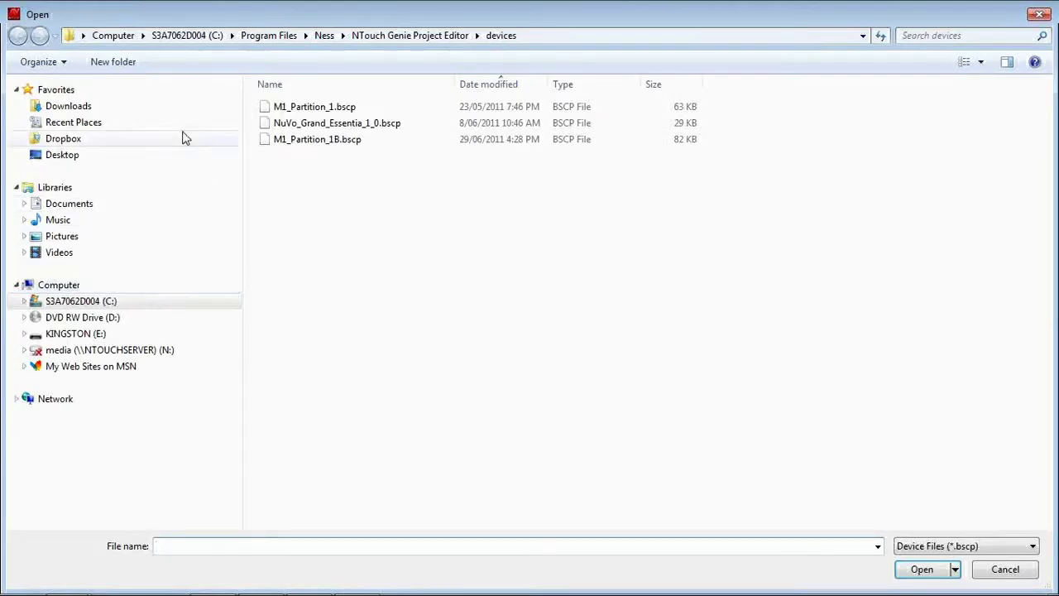
{"action": "left_click", "coordinate": [287, 107]}
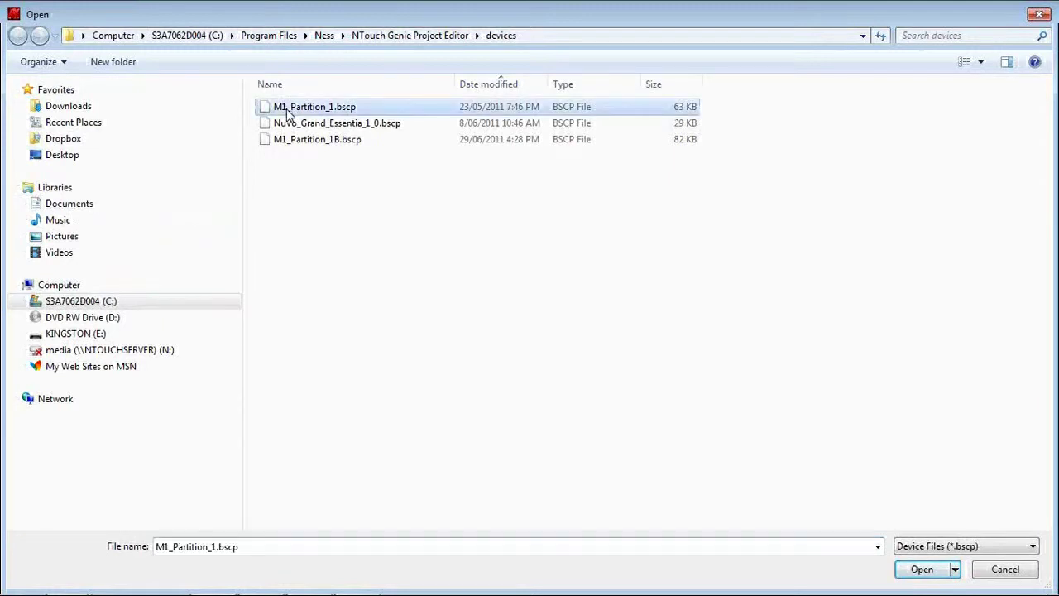
{"action": "left_click", "coordinate": [922, 569]}
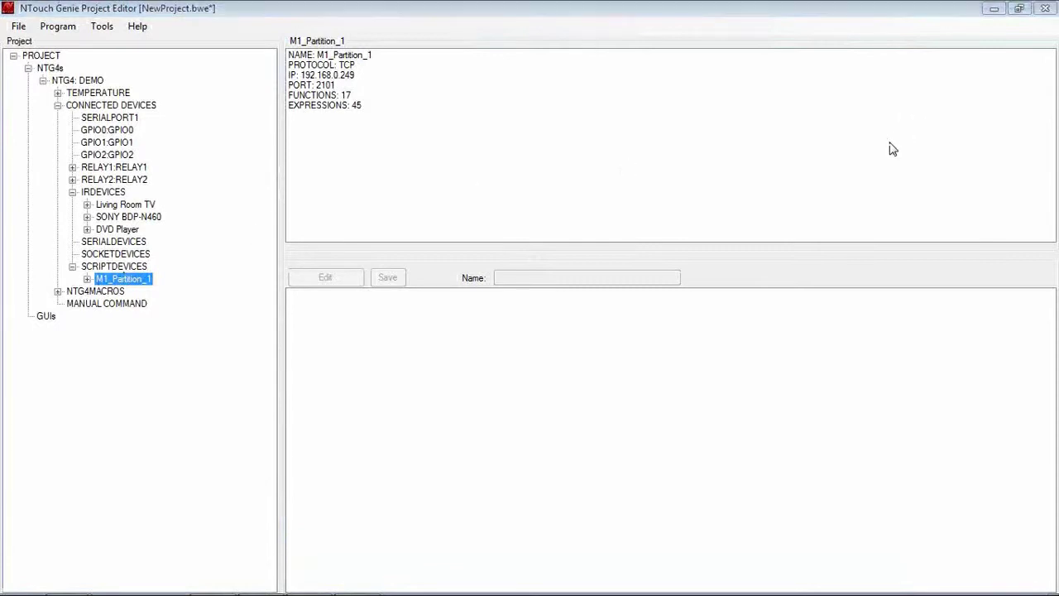
{"action": "left_click", "coordinate": [513, 351]}
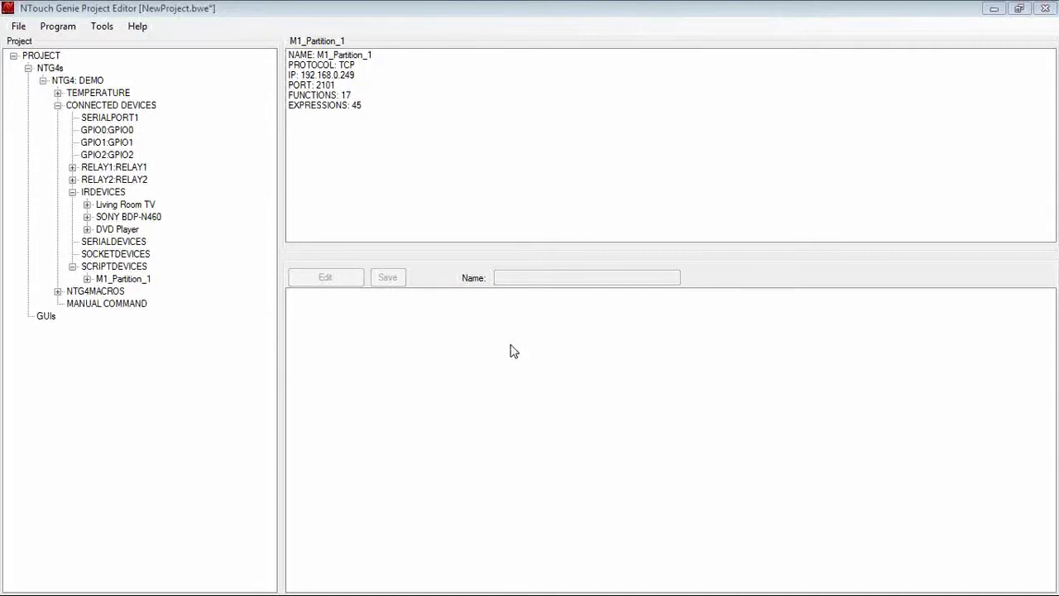
{"action": "left_click", "coordinate": [101, 283]}
Open M1_Partition_1's properties, check TCP protocol, port 2101 and IP address, then go to Functions.
{"action": "right_click", "coordinate": [100, 283]}
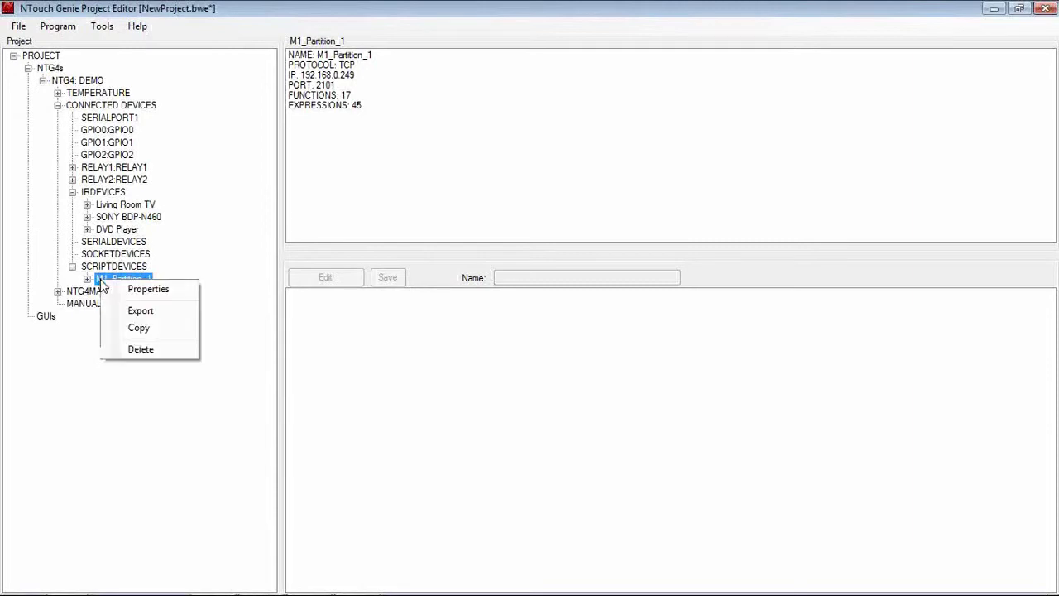
{"action": "left_click", "coordinate": [137, 290]}
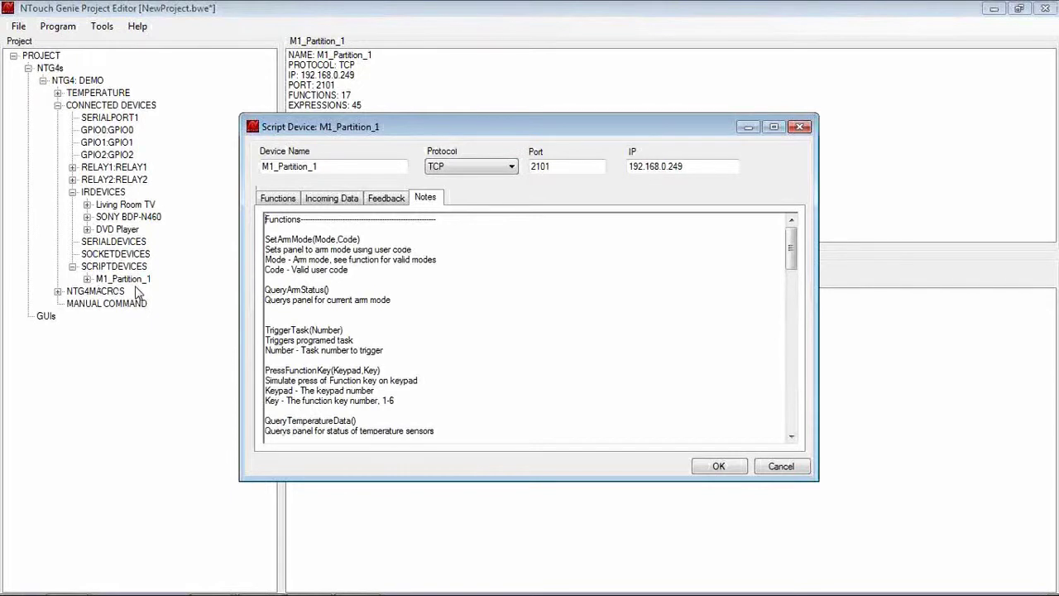
{"action": "left_click", "coordinate": [841, 242]}
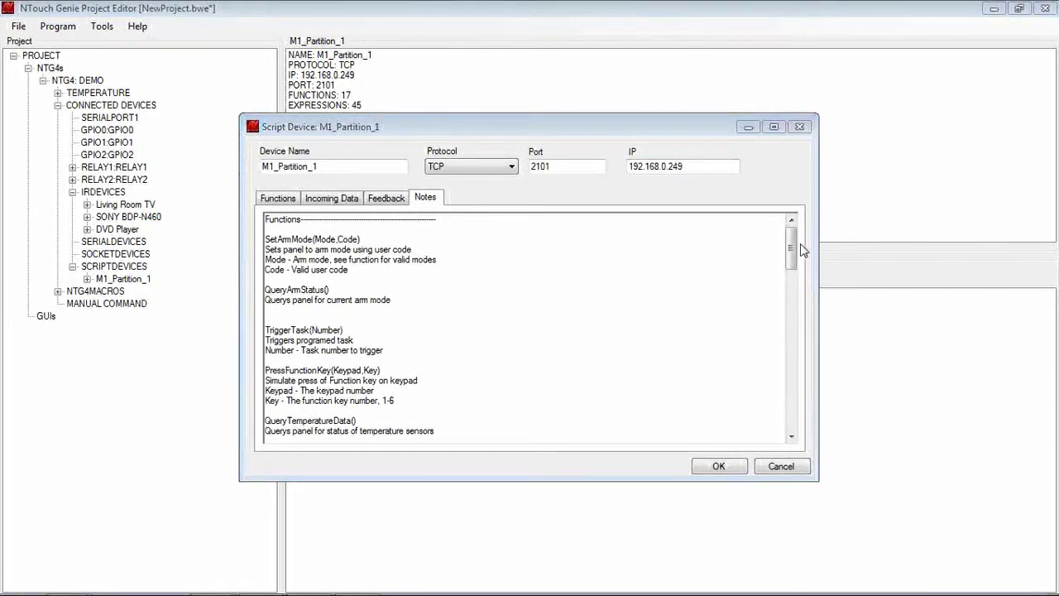
{"action": "mouse_move", "coordinate": [792, 241]}
{"action": "left_mouse_down"}
{"action": "mouse_move", "coordinate": [798, 403]}
{"action": "mouse_move", "coordinate": [789, 240]}
{"action": "left_mouse_up"}
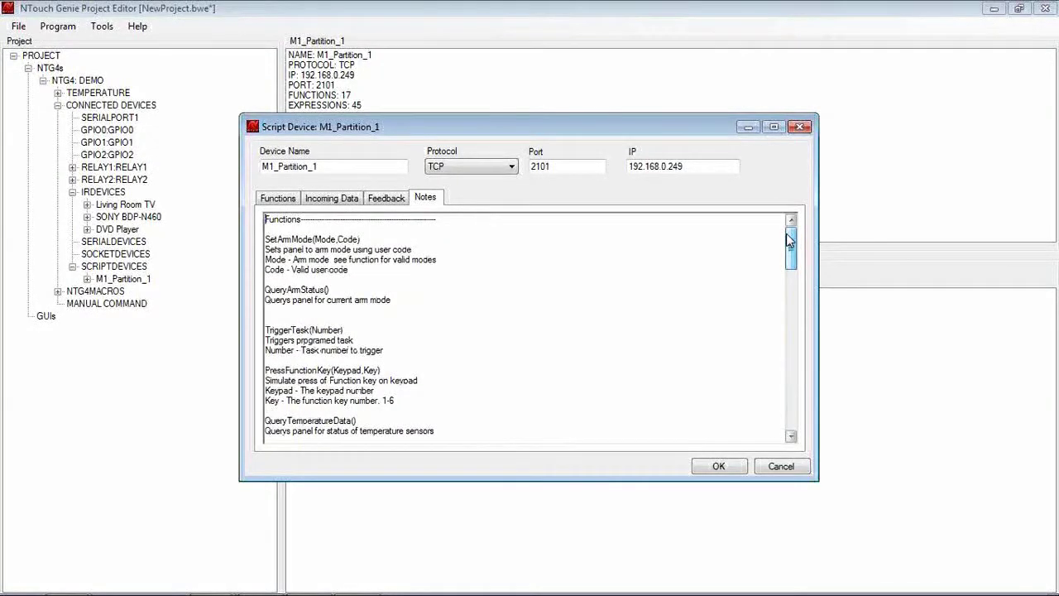
{"action": "left_click", "coordinate": [477, 173]}
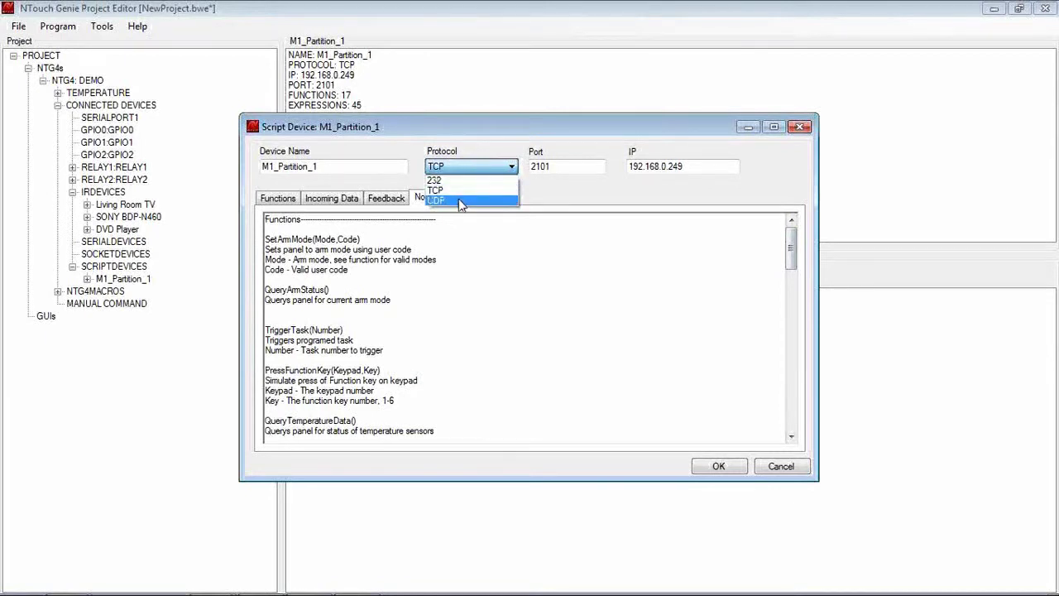
{"action": "left_click", "coordinate": [460, 192]}
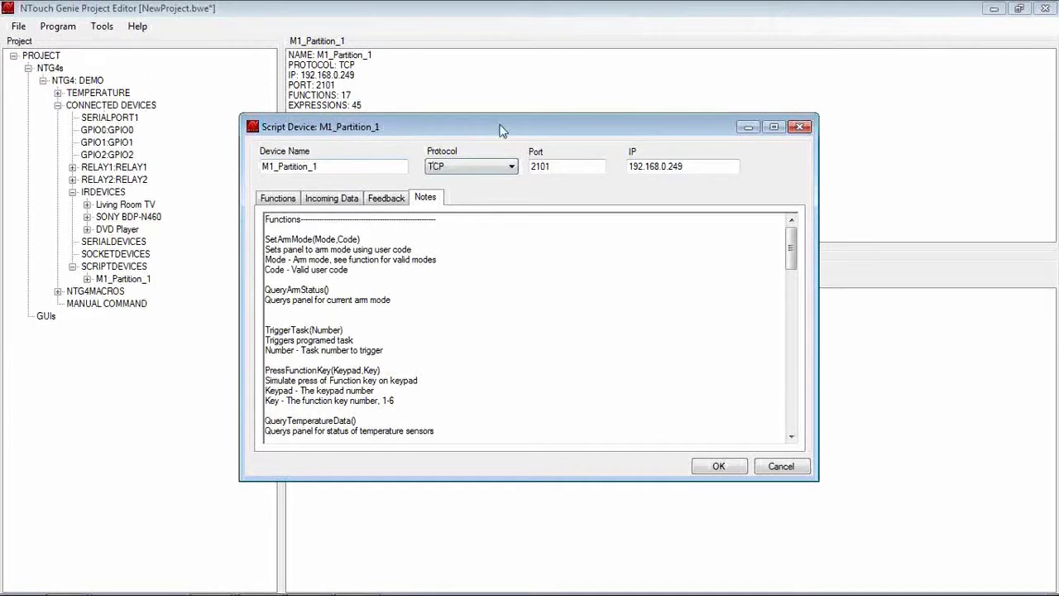
{"action": "left_click", "coordinate": [565, 166]}
{"action": "left_click", "coordinate": [687, 167]}
{"action": "left_click", "coordinate": [282, 201]}
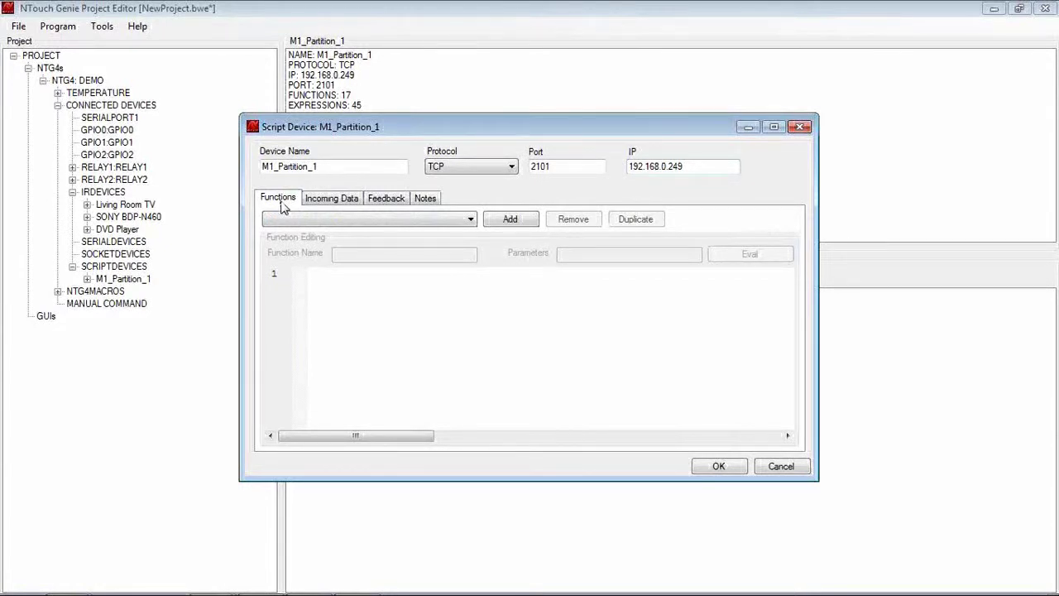
Browse the function list, then view Incoming Data: ASCII with known terminator 0D0A.
{"action": "left_click", "coordinate": [376, 221]}
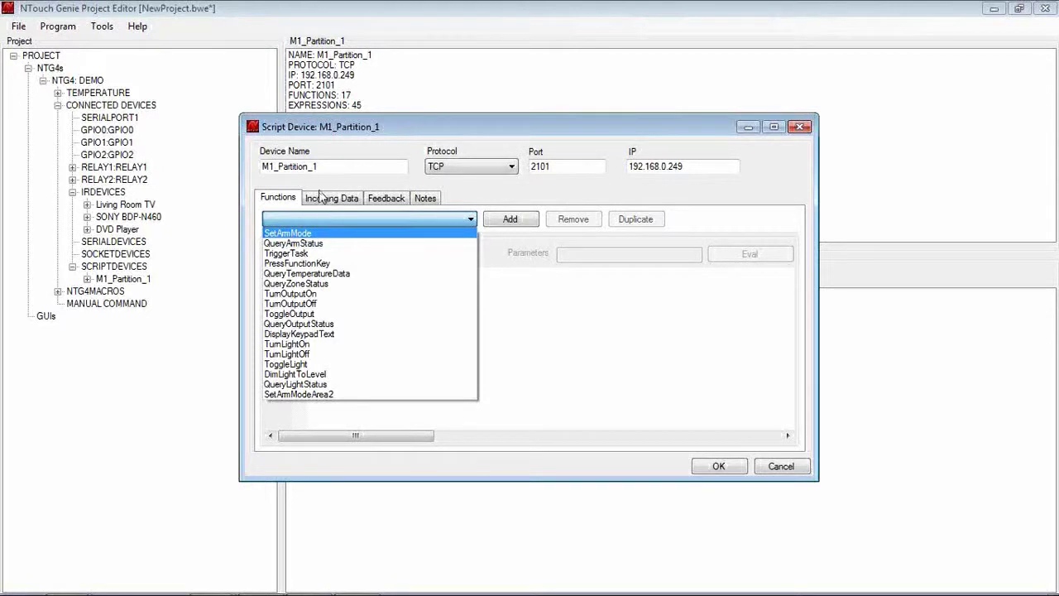
{"action": "left_click", "coordinate": [321, 206]}
{"action": "left_click", "coordinate": [320, 206]}
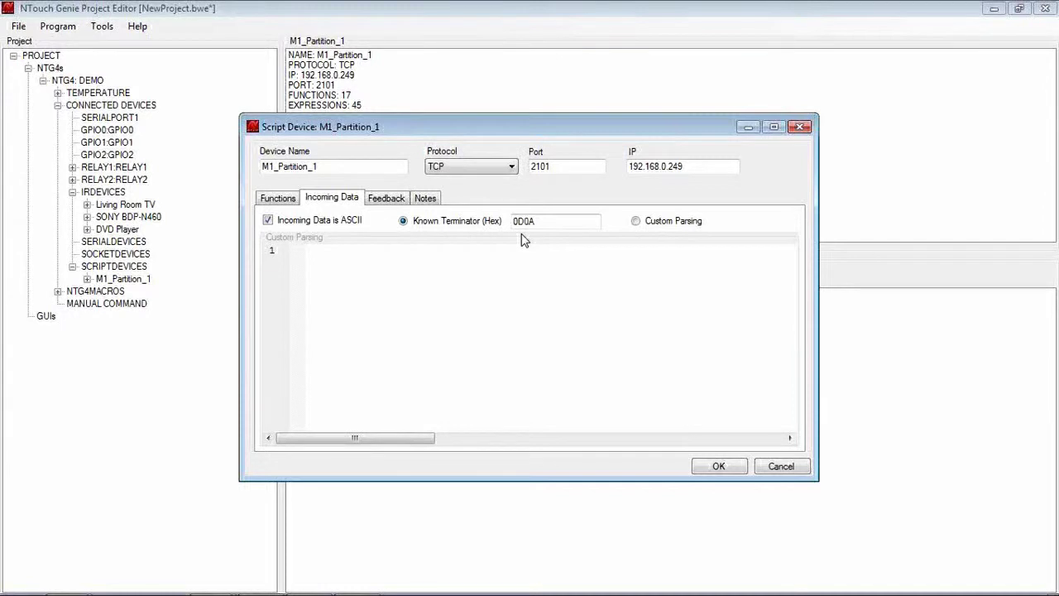
View the M1_Partition_1 device's Feedback settings page.
{"action": "left_click", "coordinate": [387, 203]}
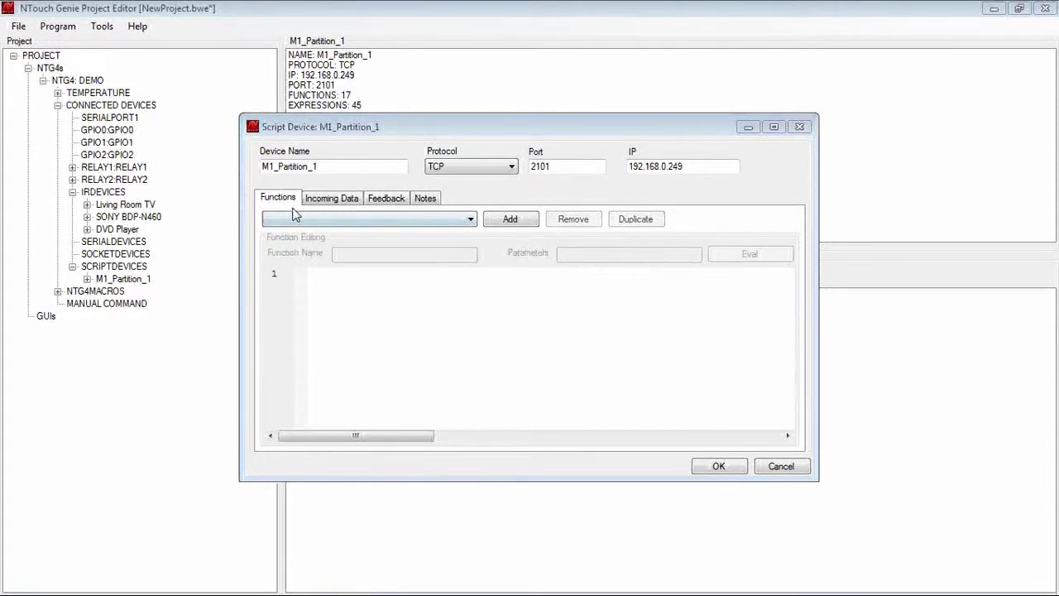
Choose ToggleOutput from the function list and scroll through its Output-parameter script.
{"action": "left_click", "coordinate": [303, 222]}
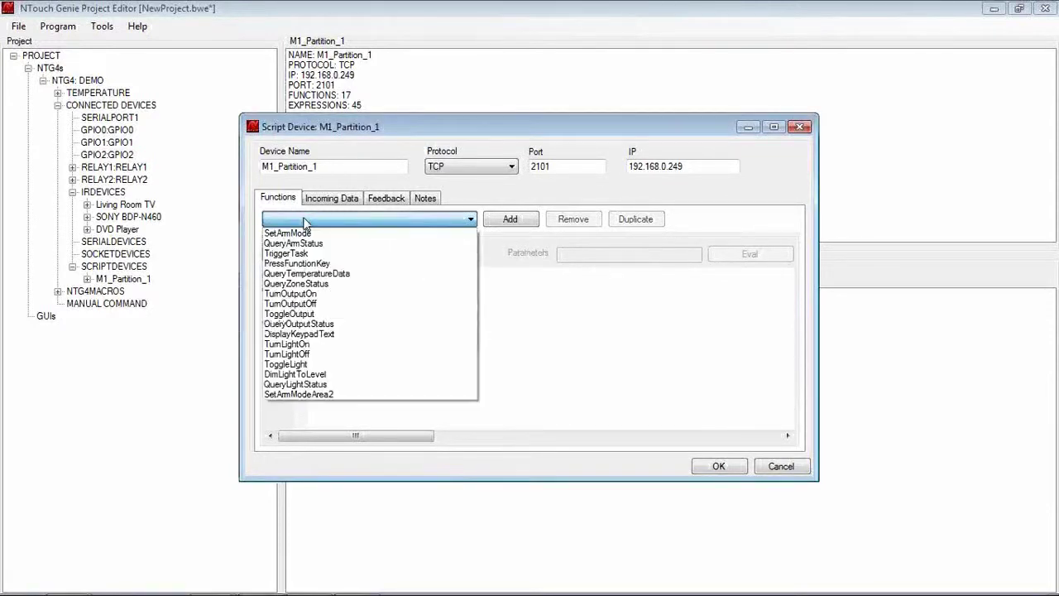
{"action": "left_click", "coordinate": [321, 315]}
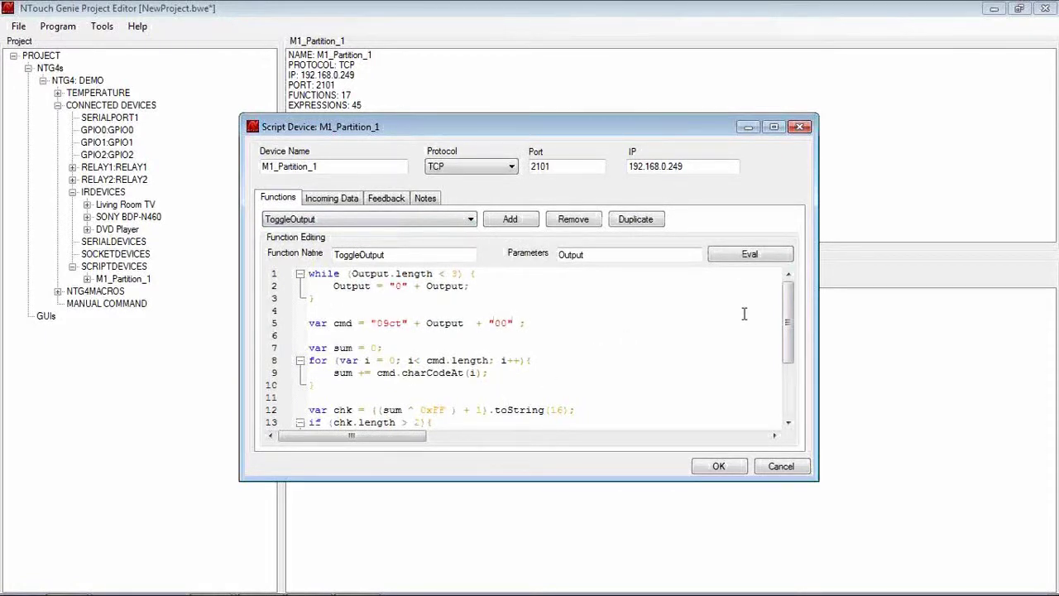
{"action": "mouse_move", "coordinate": [788, 318]}
{"action": "left_mouse_down"}
{"action": "mouse_move", "coordinate": [788, 372]}
{"action": "mouse_move", "coordinate": [788, 307]}
{"action": "left_mouse_up"}
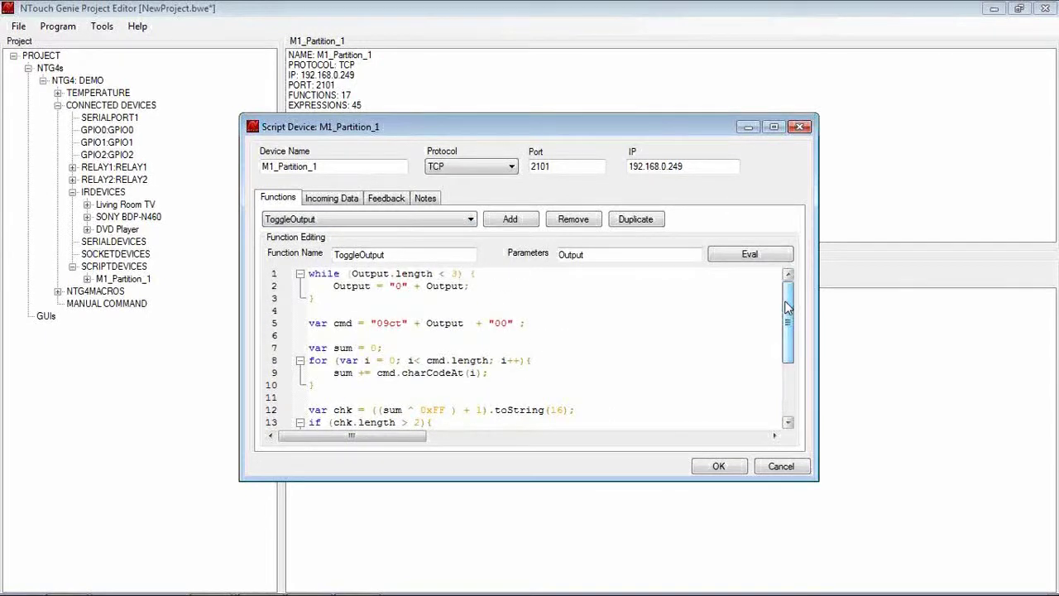
Evaluate ToggleOutput with parameter 3 and send the generated test command.
{"action": "left_click", "coordinate": [762, 252]}
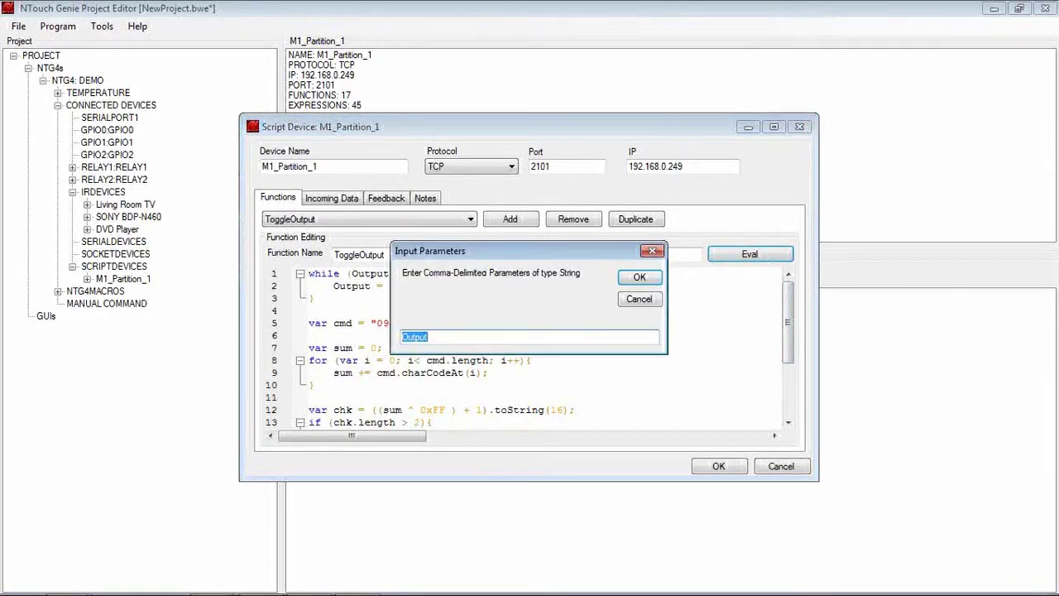
{"action": "type", "text": "3"}
{"action": "left_click", "coordinate": [639, 278]}
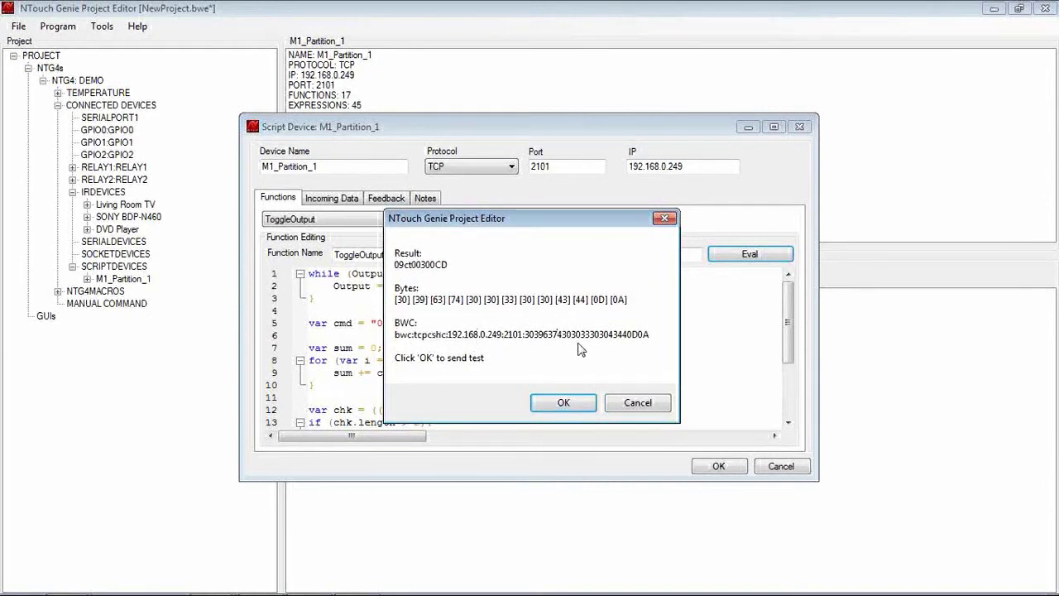
{"action": "left_click", "coordinate": [558, 403]}
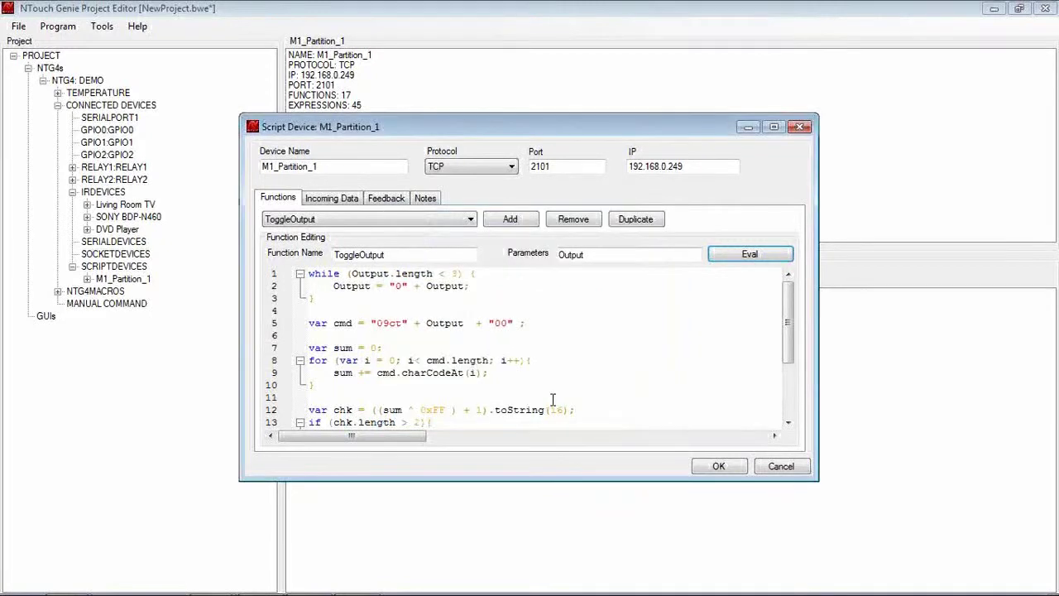
Evaluate ToggleOutput again with parameter 0, giving 09ct00300CD, and send that test command.
{"action": "left_click", "coordinate": [739, 263]}
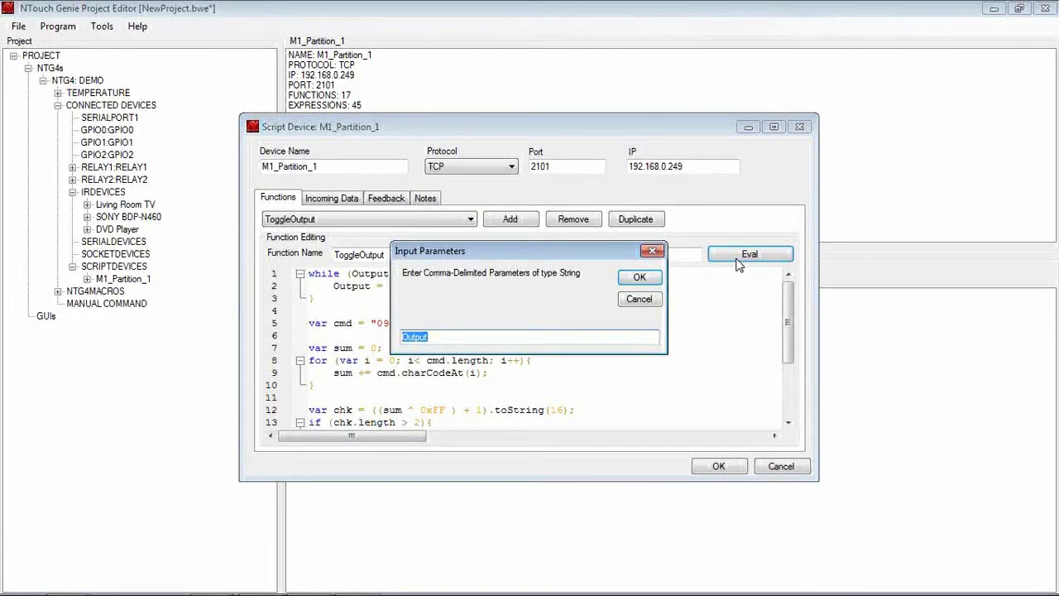
{"action": "type", "text": "0"}
{"action": "left_click", "coordinate": [642, 278]}
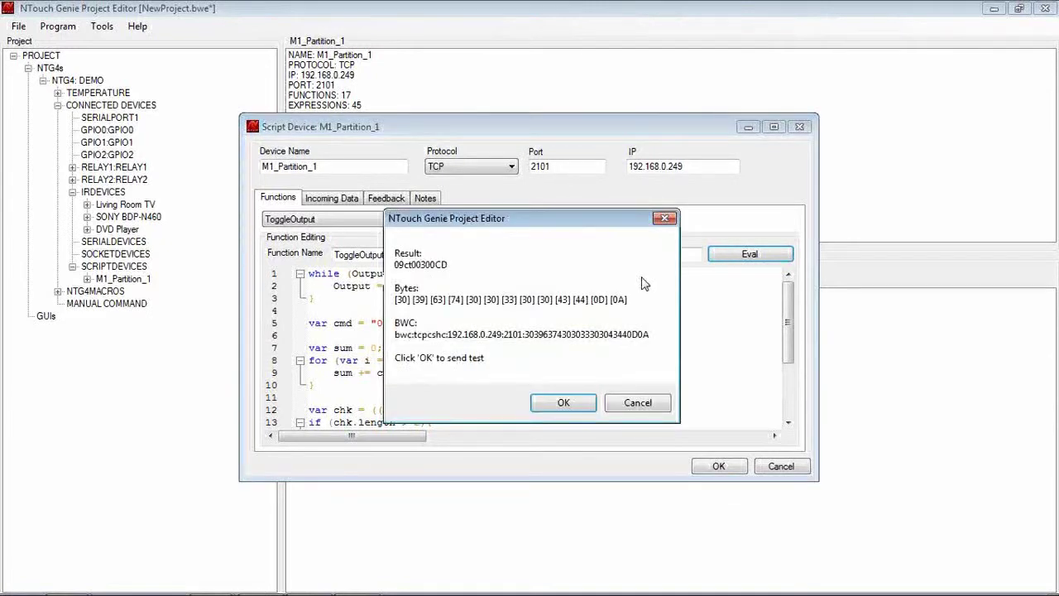
{"action": "left_click", "coordinate": [568, 403]}
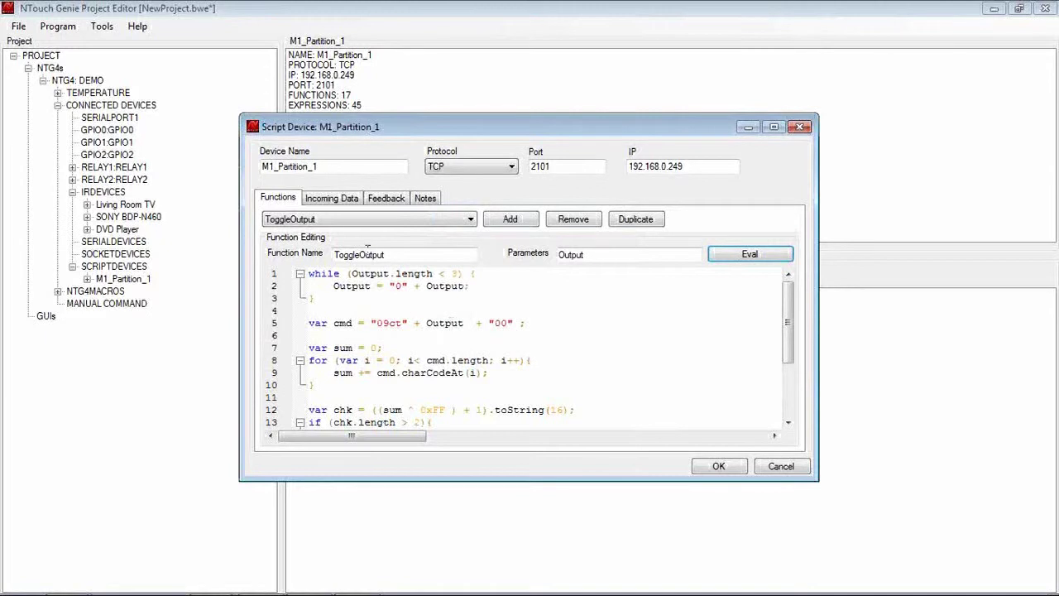
{"action": "left_click", "coordinate": [358, 219]}
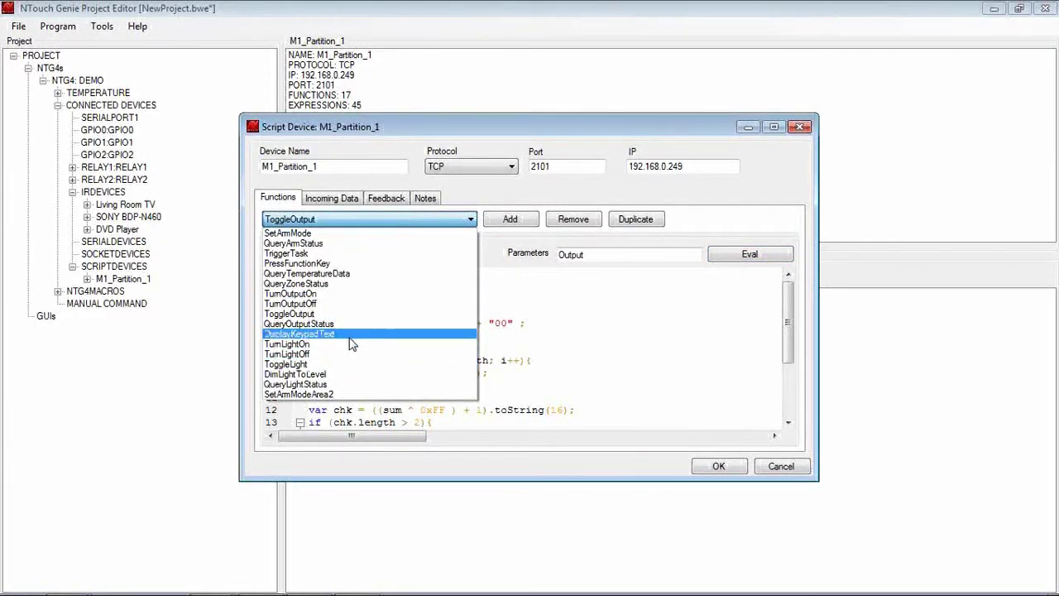
{"action": "left_click", "coordinate": [373, 128]}
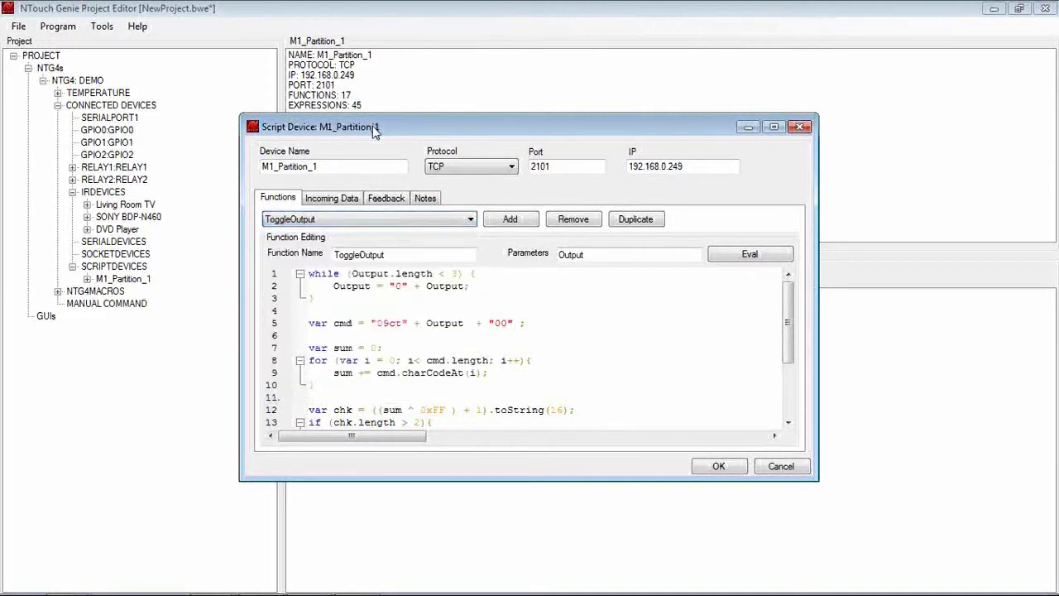
{"action": "left_click", "coordinate": [379, 204]}
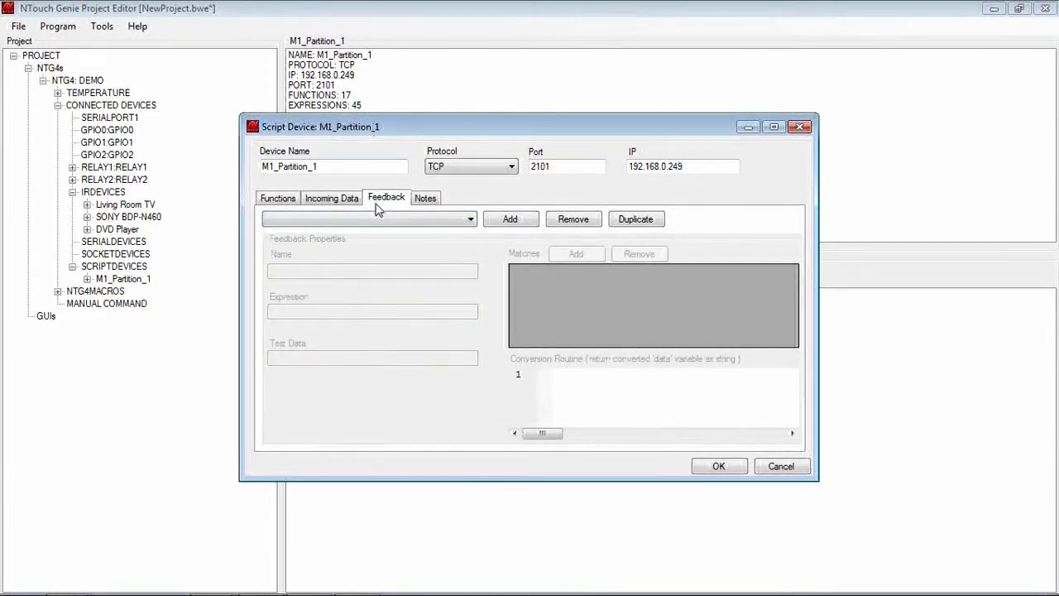
Choose the Output 3 Status Changed feedback and select its whole expression 0ACC003(.).
{"action": "left_click", "coordinate": [370, 218]}
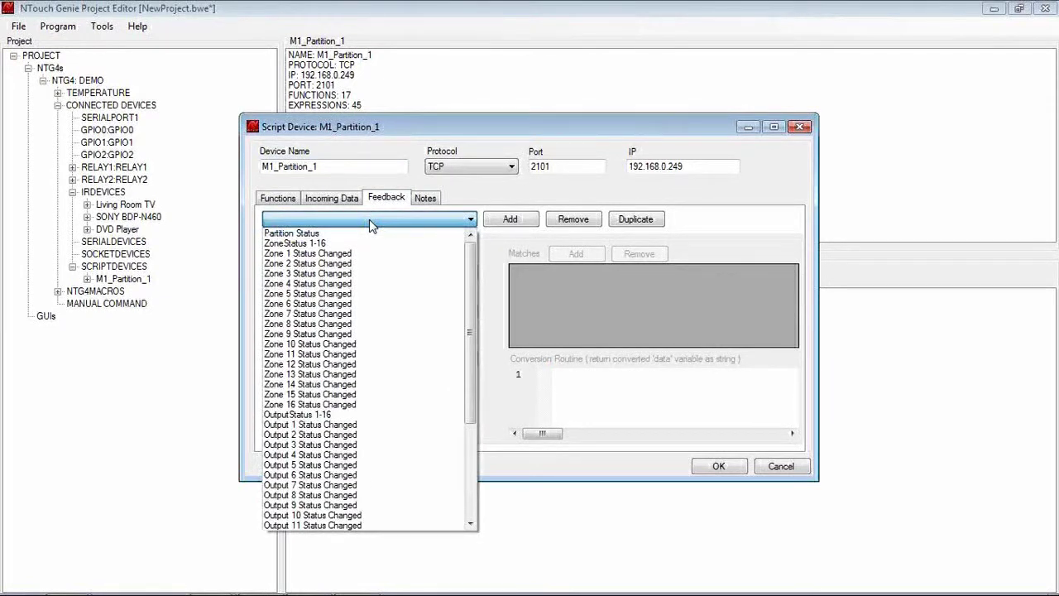
{"action": "left_click", "coordinate": [336, 446]}
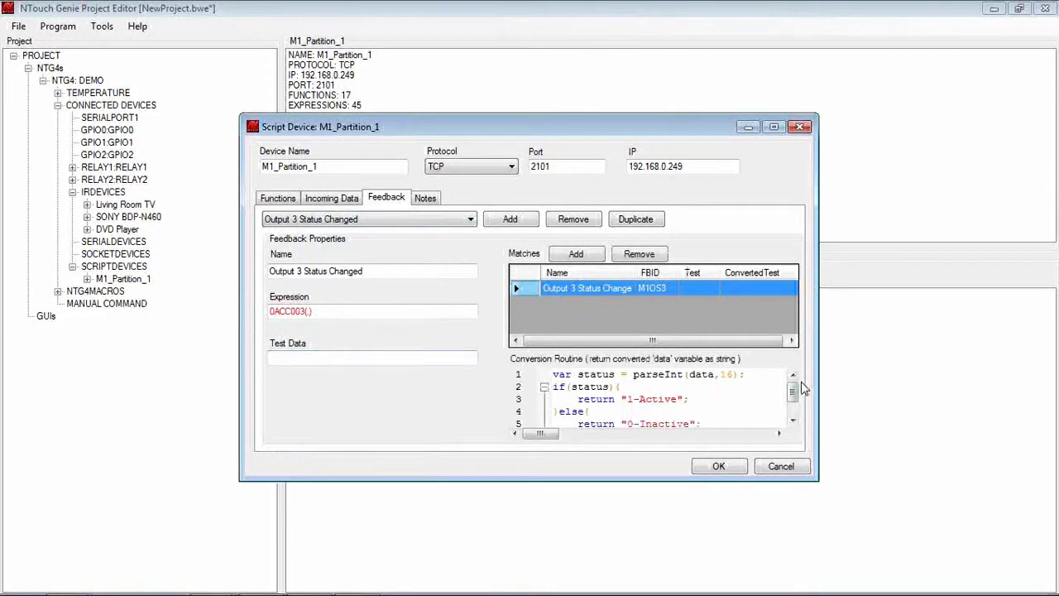
{"action": "mouse_move", "coordinate": [793, 395]}
{"action": "left_mouse_down"}
{"action": "mouse_move", "coordinate": [795, 406]}
{"action": "mouse_move", "coordinate": [793, 389]}
{"action": "left_mouse_up"}
{"action": "left_click", "coordinate": [328, 312]}
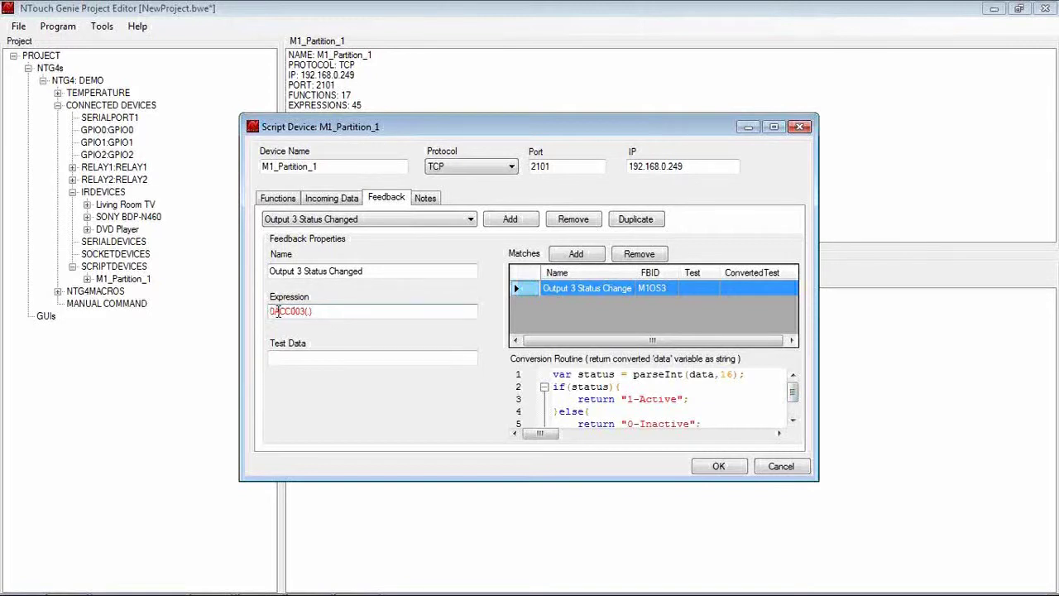
{"action": "left_click", "coordinate": [292, 312]}
{"action": "left_click_drag", "start_coordinate": [290, 311], "coordinate": [305, 311]}
{"action": "left_click", "coordinate": [303, 318]}
{"action": "left_click_drag", "start_coordinate": [325, 312], "coordinate": [254, 312]}
{"action": "key", "text": "ctrl+c"}
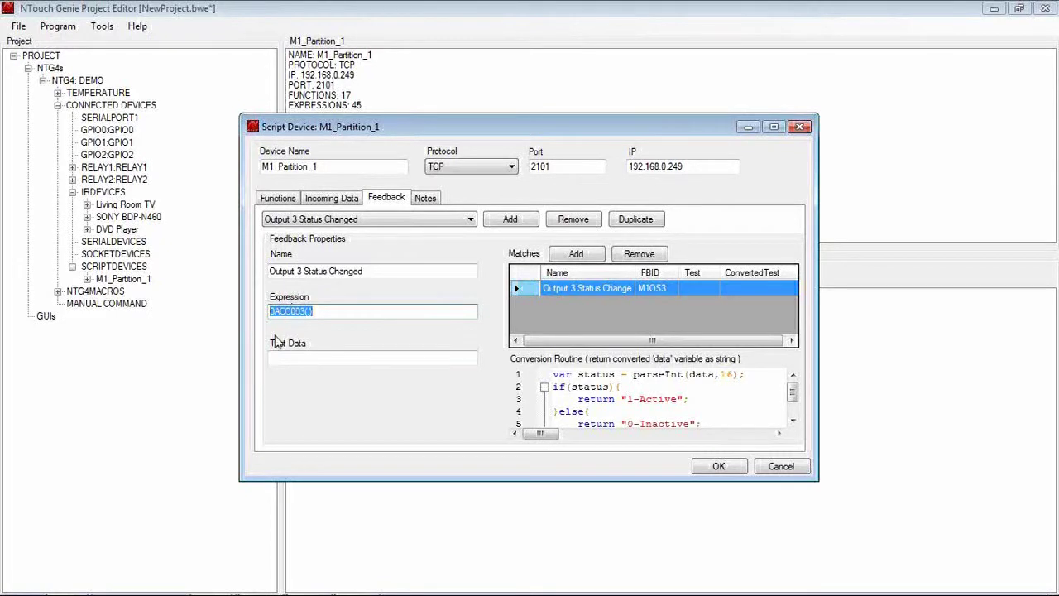
Paste the expression as Test Data, then try 0ACC0031 (1-Active) and 0ACC0030 (0-Inactive).
{"action": "left_click", "coordinate": [287, 358]}
{"action": "key", "text": "ctrl+v"}
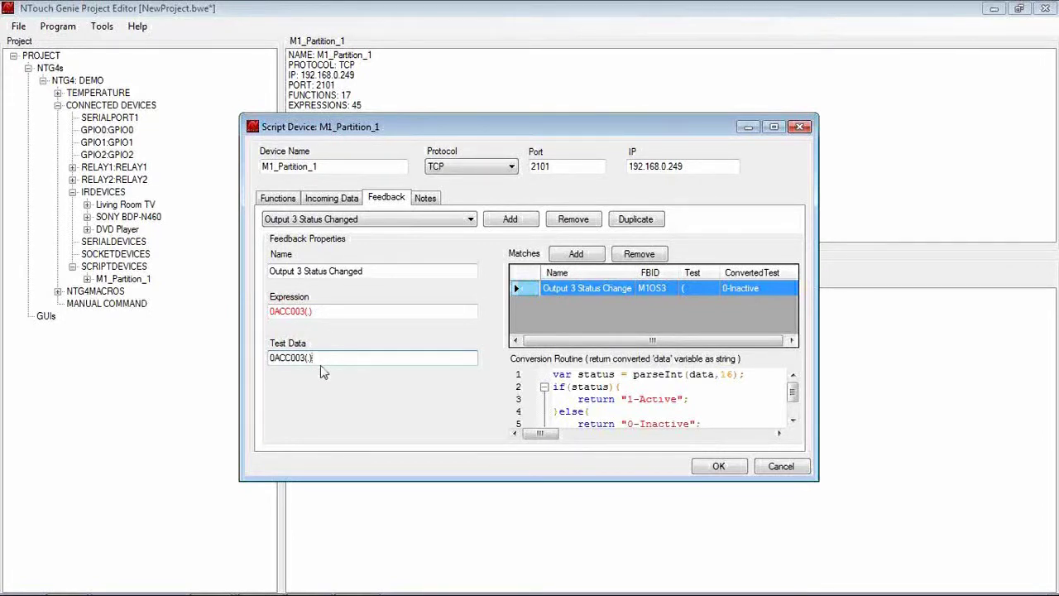
{"action": "key", "text": "BackSpace"}
{"action": "key", "text": "BackSpace"}
{"action": "key", "text": "BackSpace"}
{"action": "type", "text": "1"}
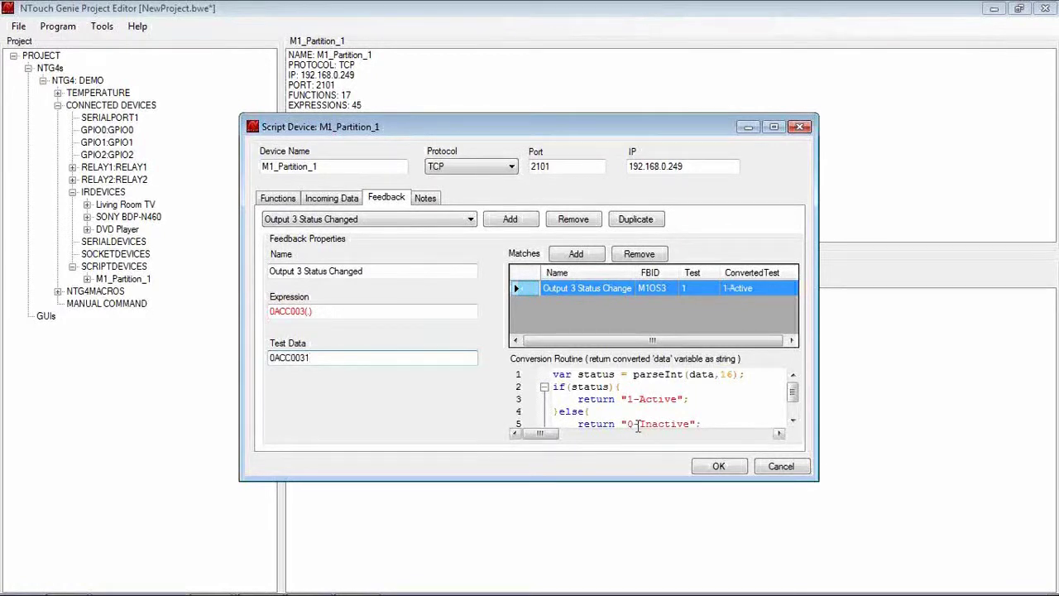
{"action": "key", "text": "BackSpace"}
{"action": "type", "text": "0"}
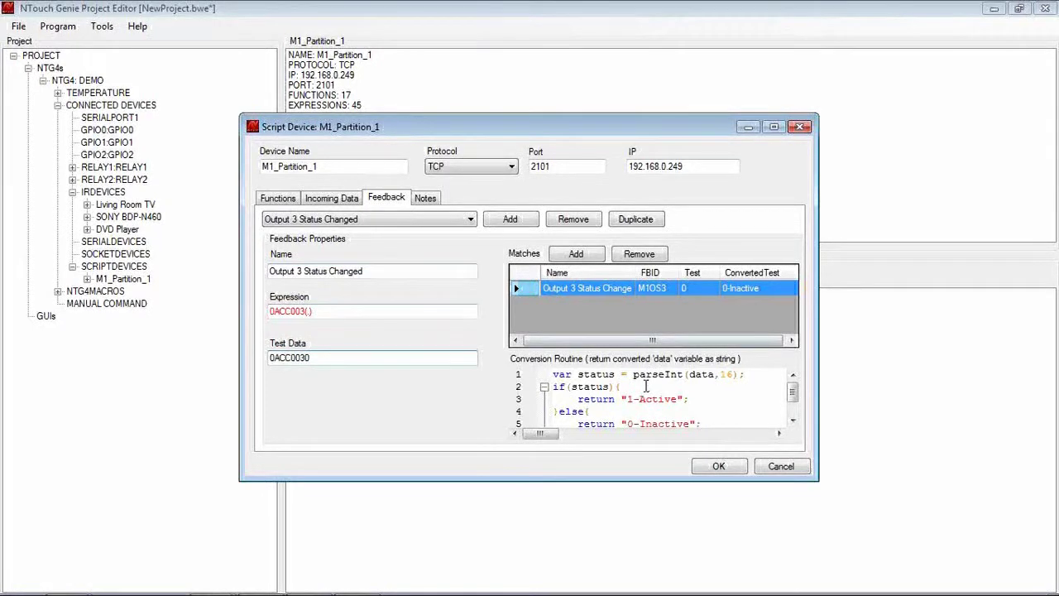
Change the Output 3 conversion return values from Active/Inactive to Unlocked/Locked.
{"action": "left_click_drag", "start_coordinate": [639, 399], "coordinate": [678, 402]}
{"action": "type", "text": "Unlocke"}
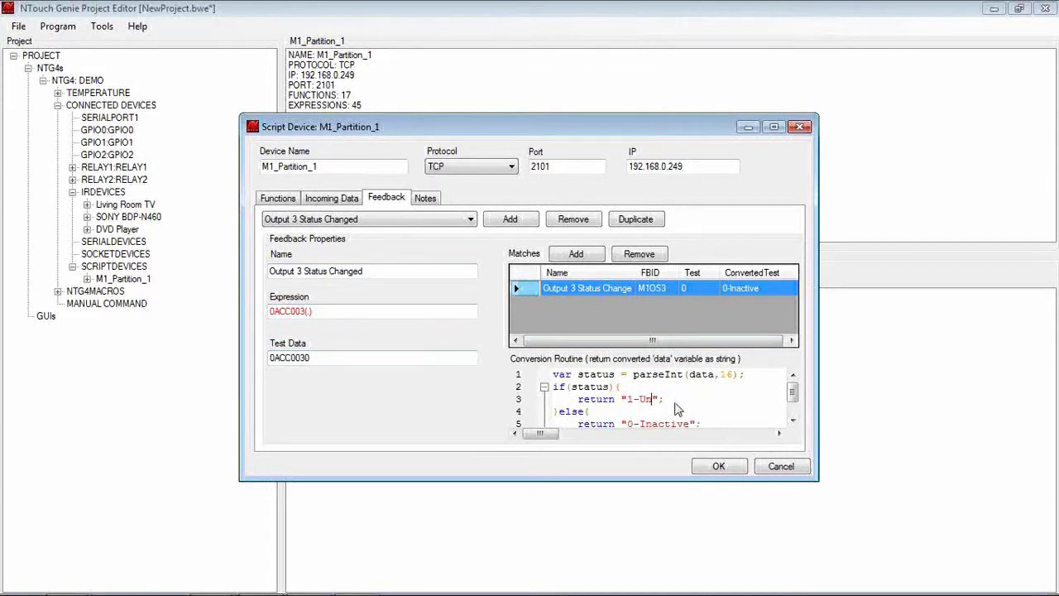
{"action": "type", "text": "d"}
{"action": "left_click_drag", "start_coordinate": [640, 424], "coordinate": [691, 422]}
{"action": "type", "text": "Locked"}
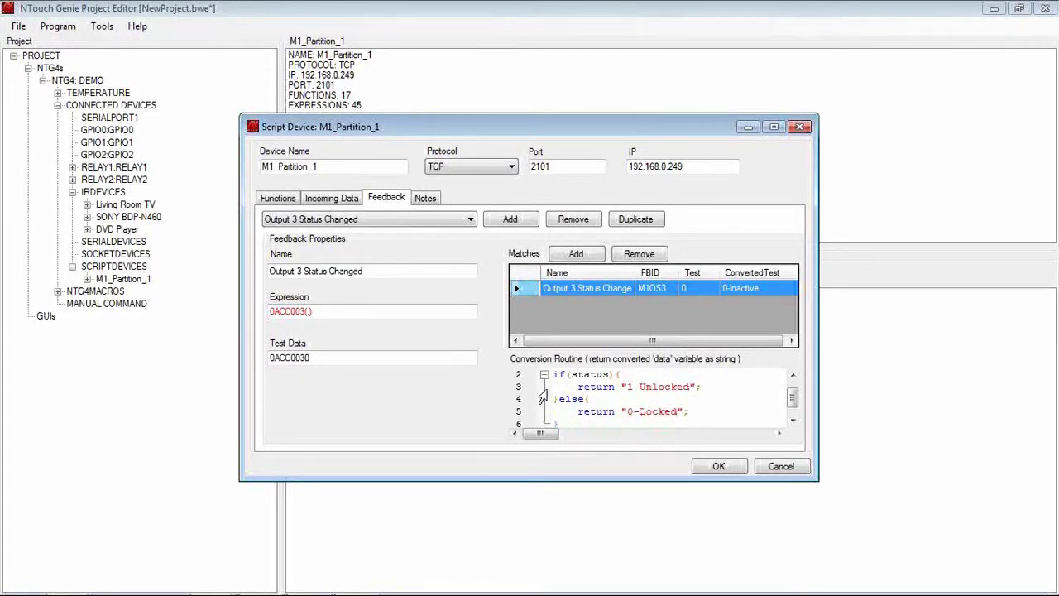
Verify the conversion with test data ending in 1, then 0, and accept the script device changes.
{"action": "left_click", "coordinate": [372, 356]}
{"action": "key", "text": "BackSpace"}
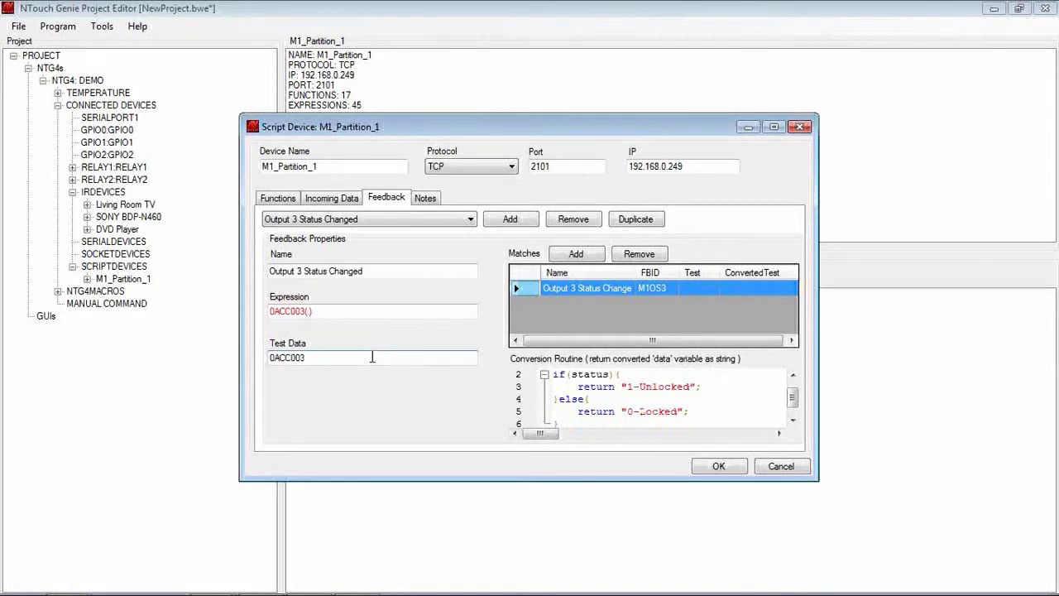
{"action": "type", "text": "1"}
{"action": "key", "text": "BackSpace"}
{"action": "type", "text": "0"}
{"action": "left_click", "coordinate": [714, 468]}
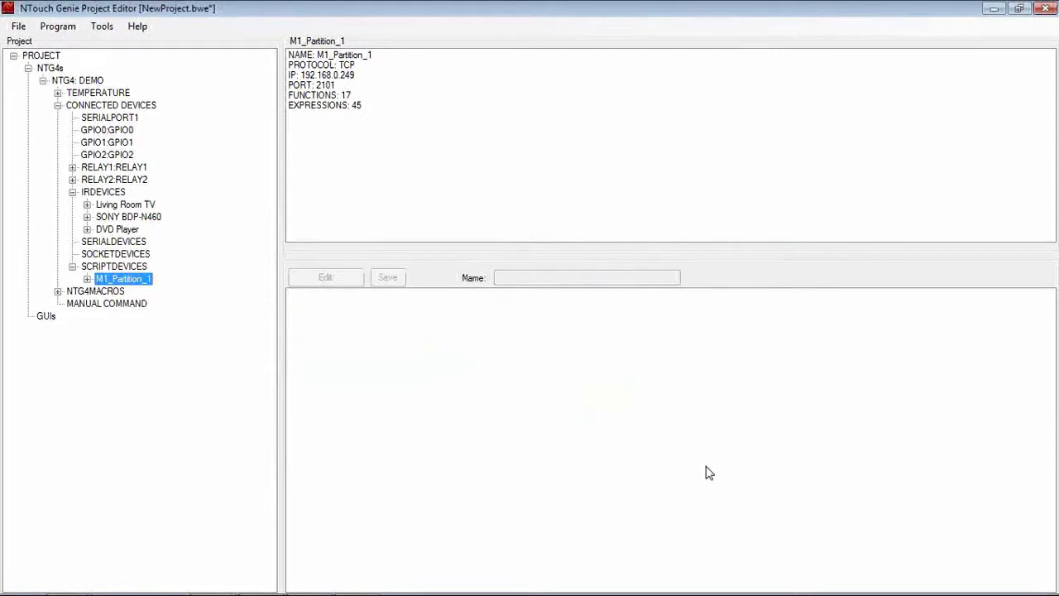
Expand M1_Partition_1's FUNCTIONS and Living Room TV's IR KEYS in the tree, then select ToggleOutput.
{"action": "left_click", "coordinate": [87, 278]}
{"action": "left_click", "coordinate": [101, 292]}
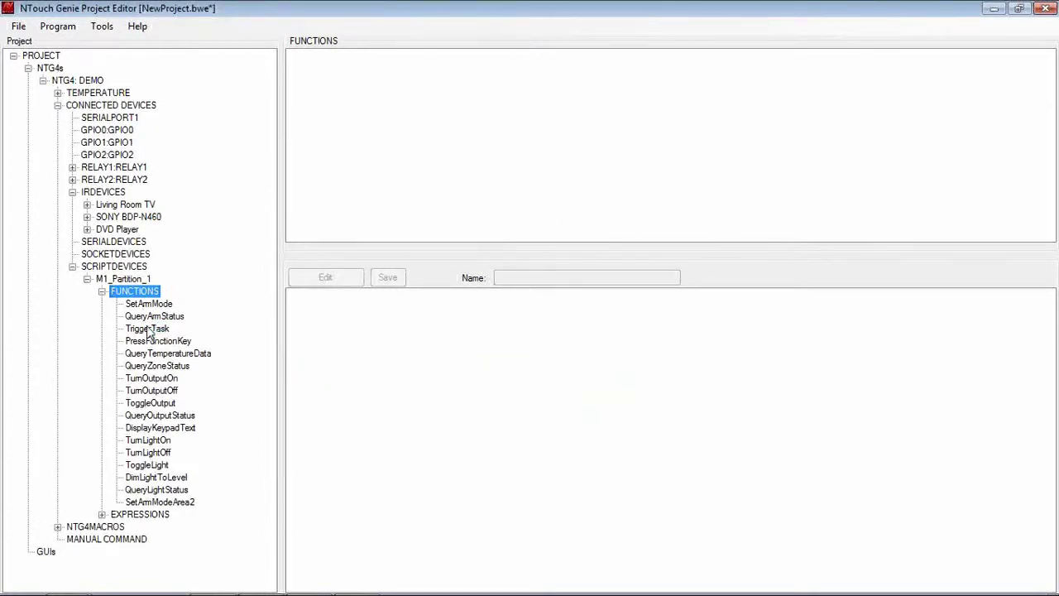
{"action": "left_click", "coordinate": [86, 205]}
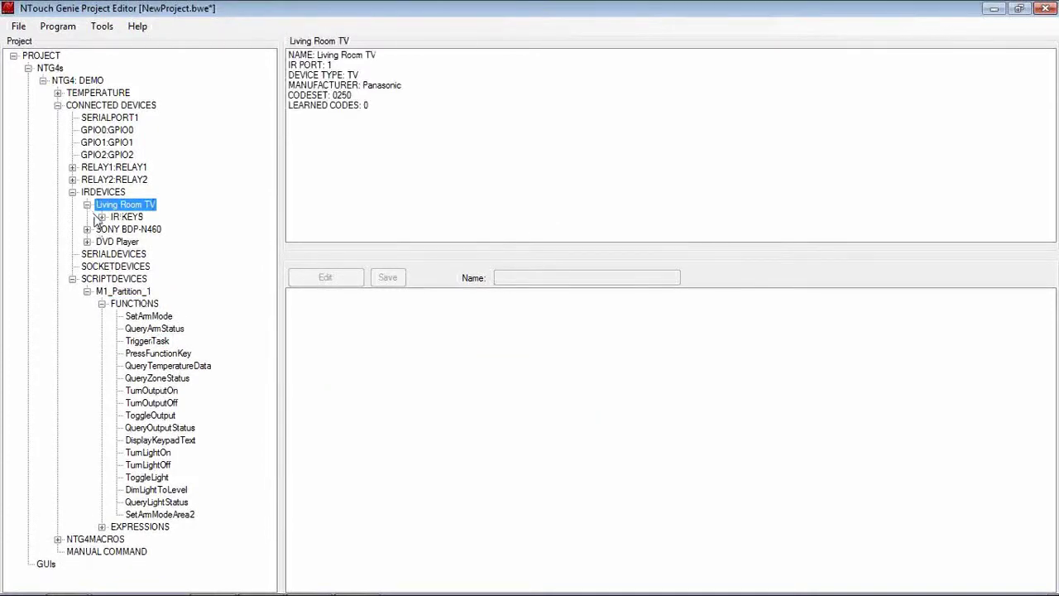
{"action": "left_click", "coordinate": [101, 218]}
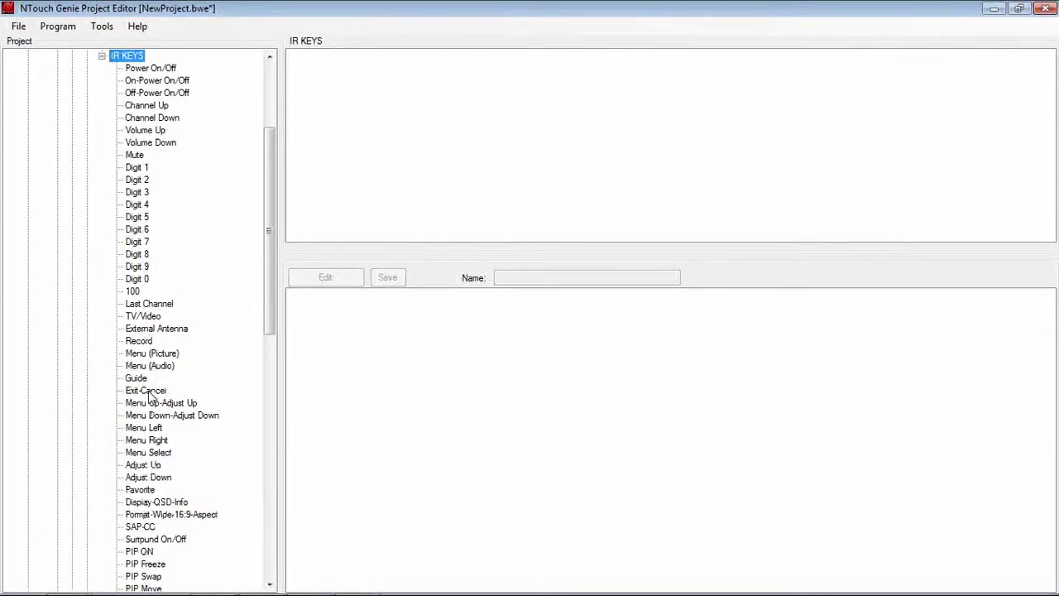
{"action": "left_click", "coordinate": [101, 56]}
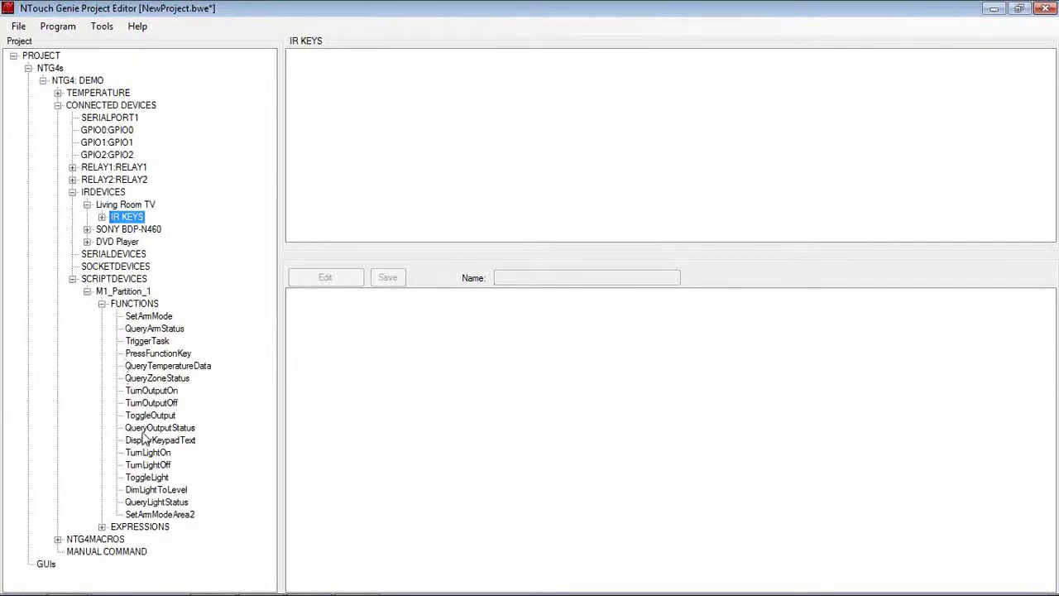
{"action": "left_click", "coordinate": [143, 417]}
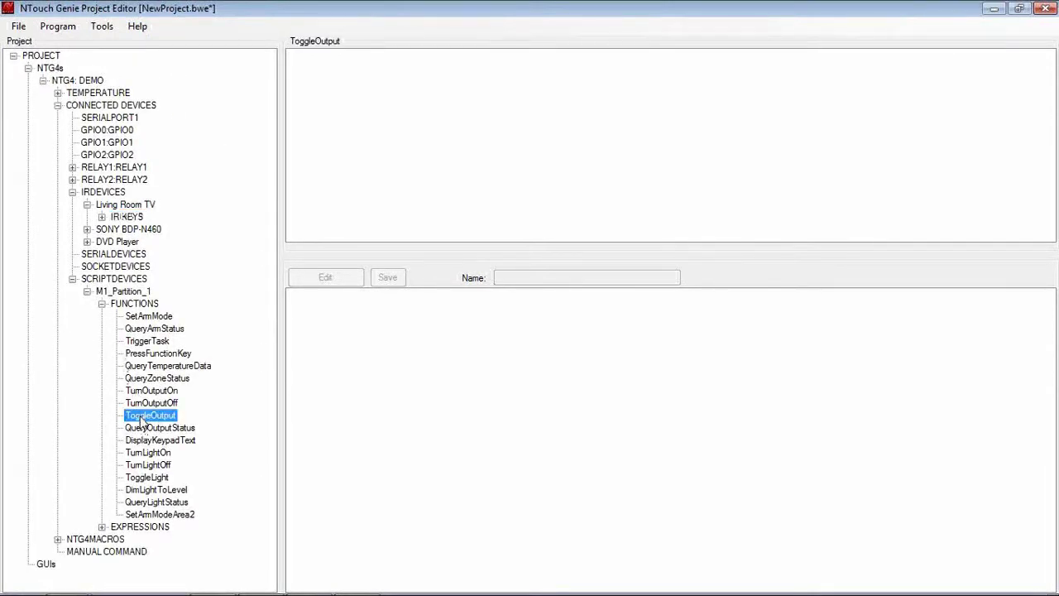